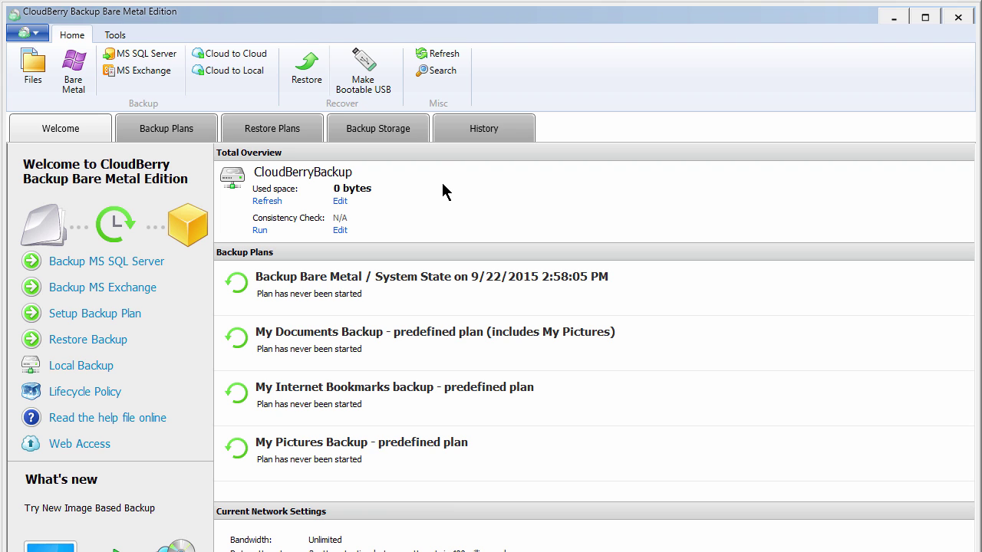
Start a new Bare Metal backup plan and move past the wizard's Welcome page.
left_click(76, 69)
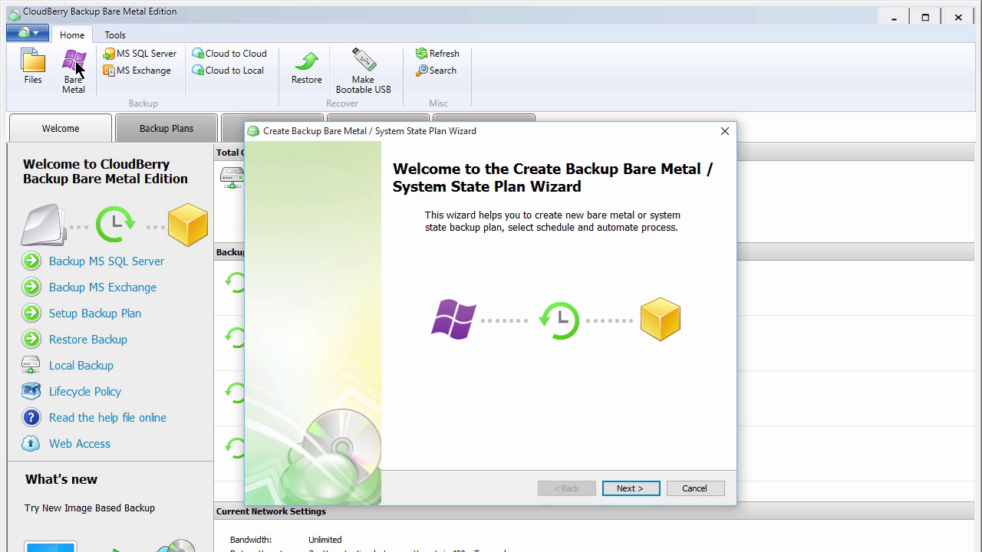
left_click(639, 491)
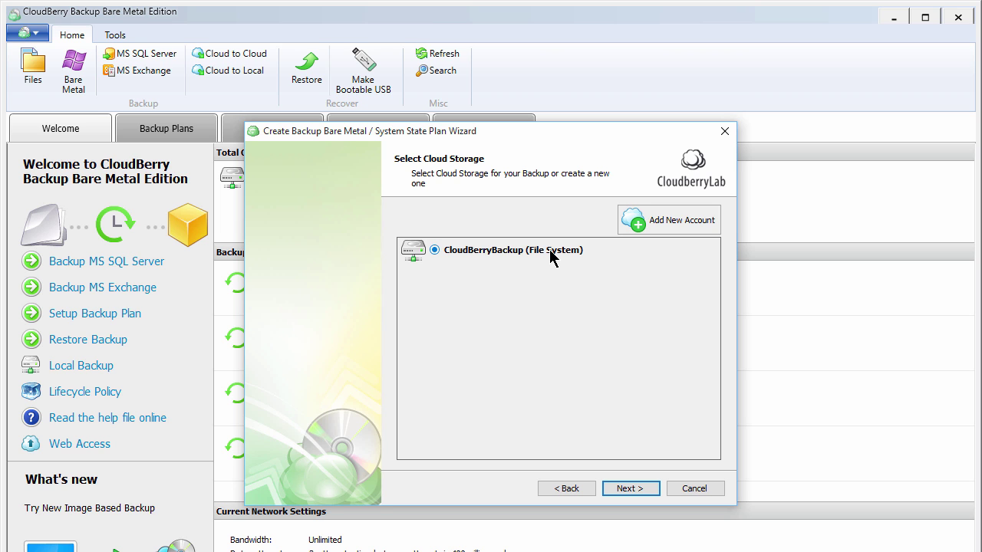
Add a File System storage account named 'CB Backup' with path K:\ and select it.
left_click(661, 227)
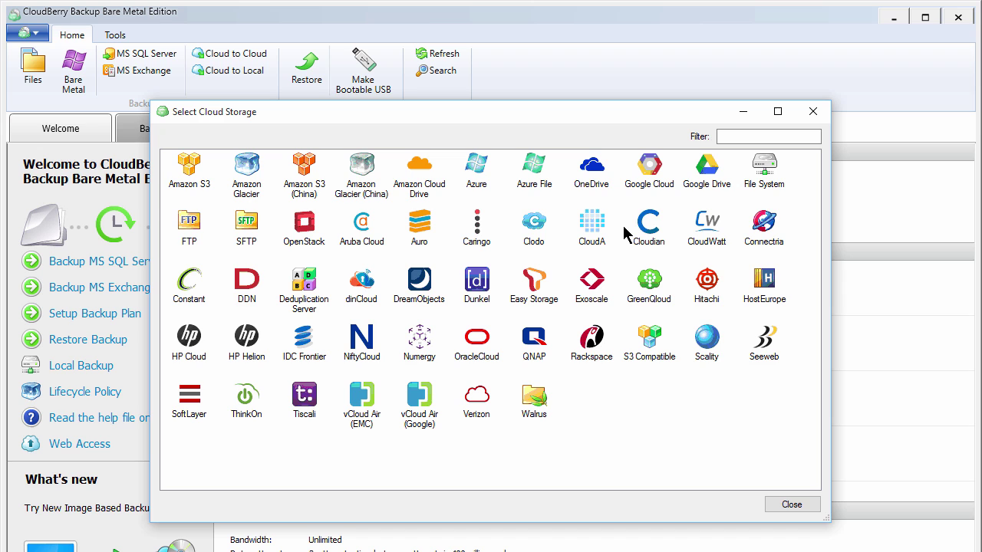
double_click(765, 171)
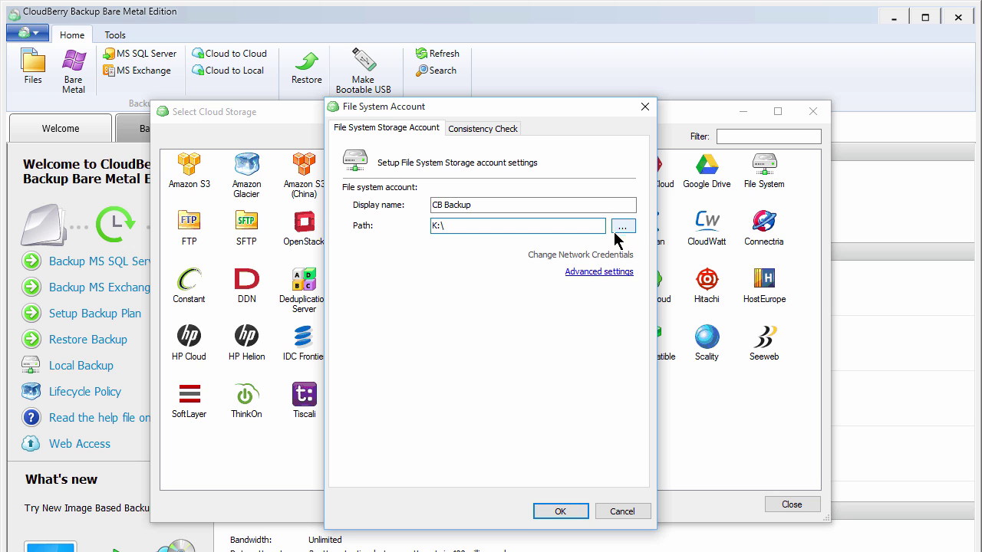
left_click(558, 512)
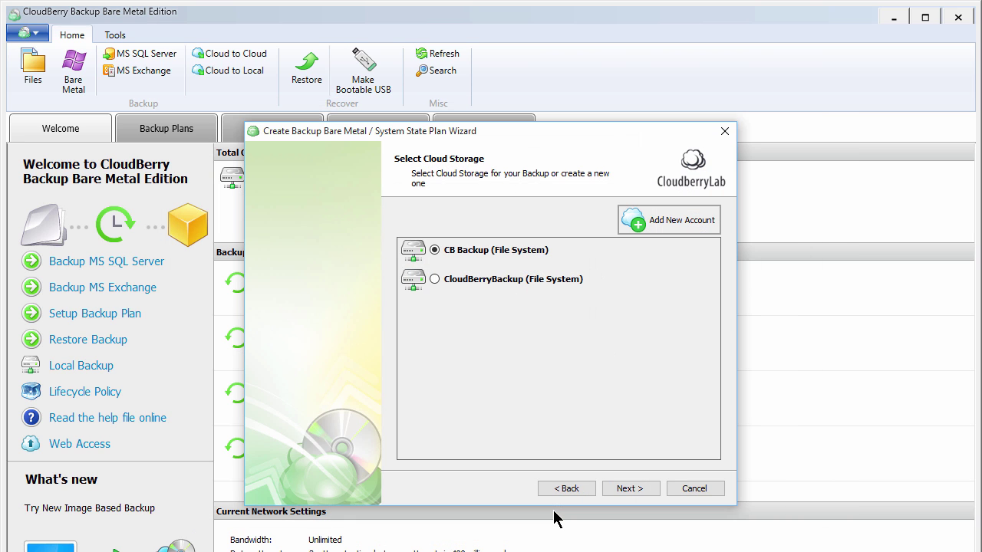
Keep the name Sample Bare Metal Backup and image-based type, backing up only partition E:\ CACHE.
left_click(620, 489)
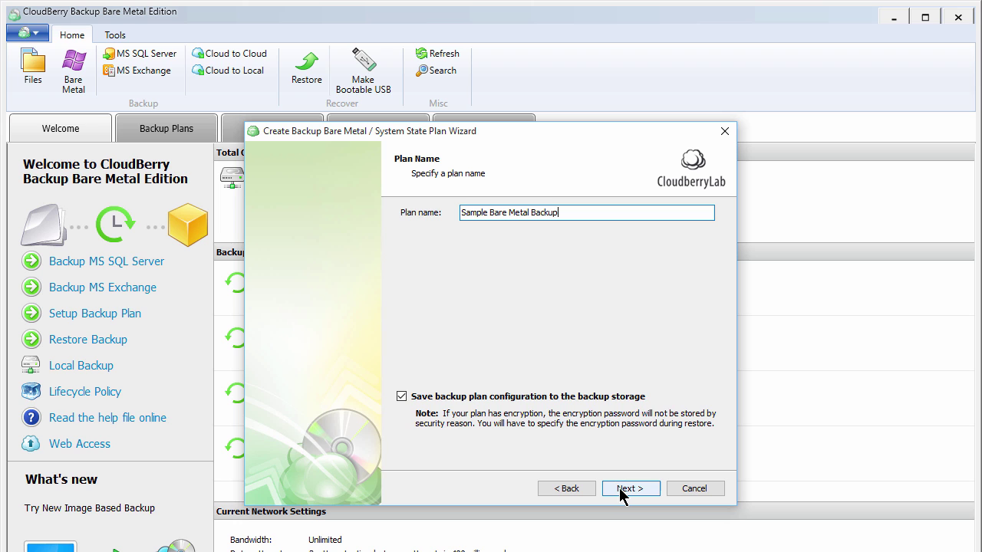
left_click(618, 488)
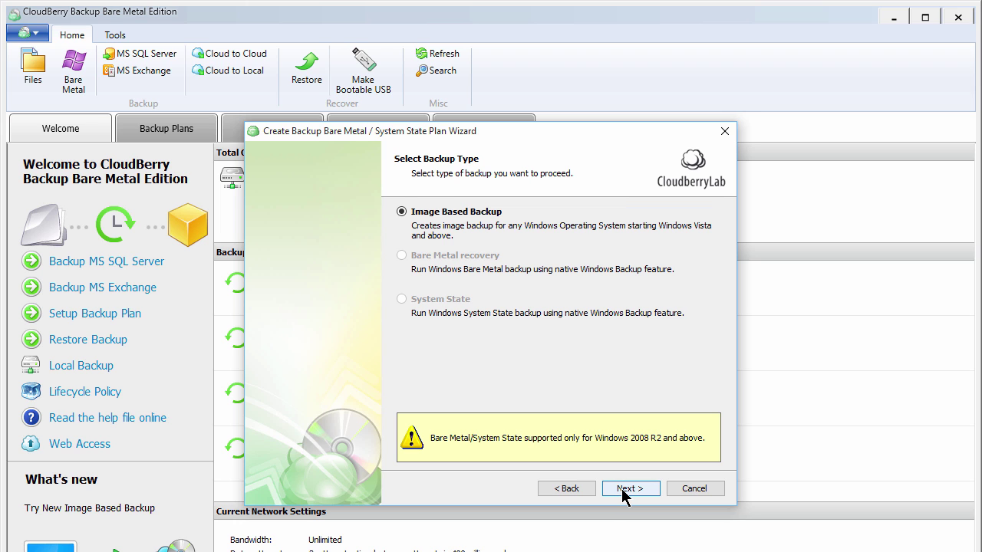
left_click(622, 491)
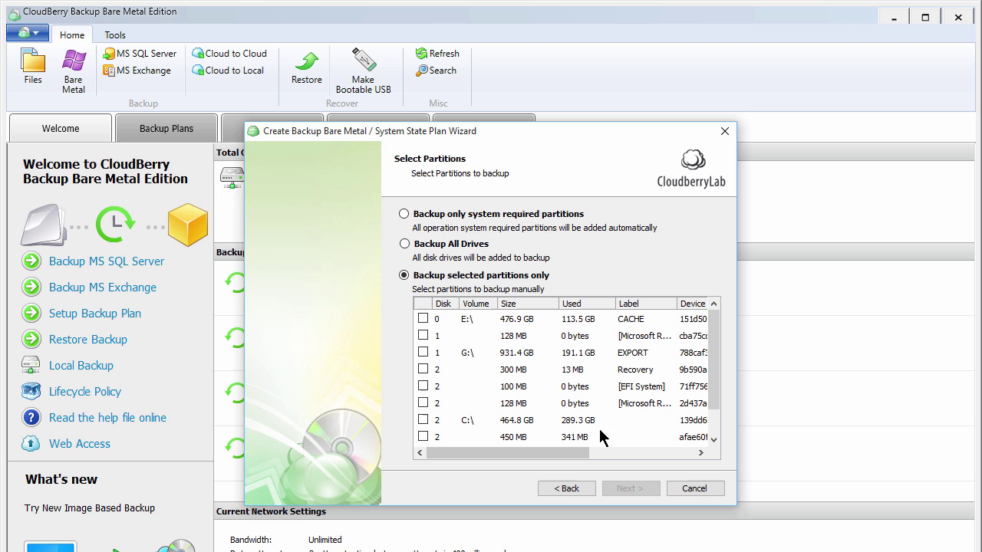
left_click(423, 318)
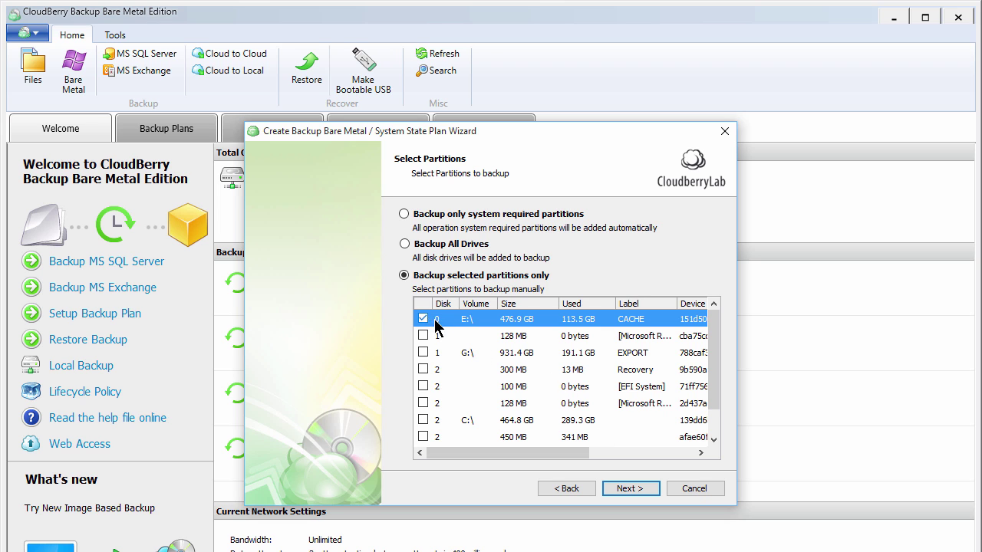
left_click(611, 488)
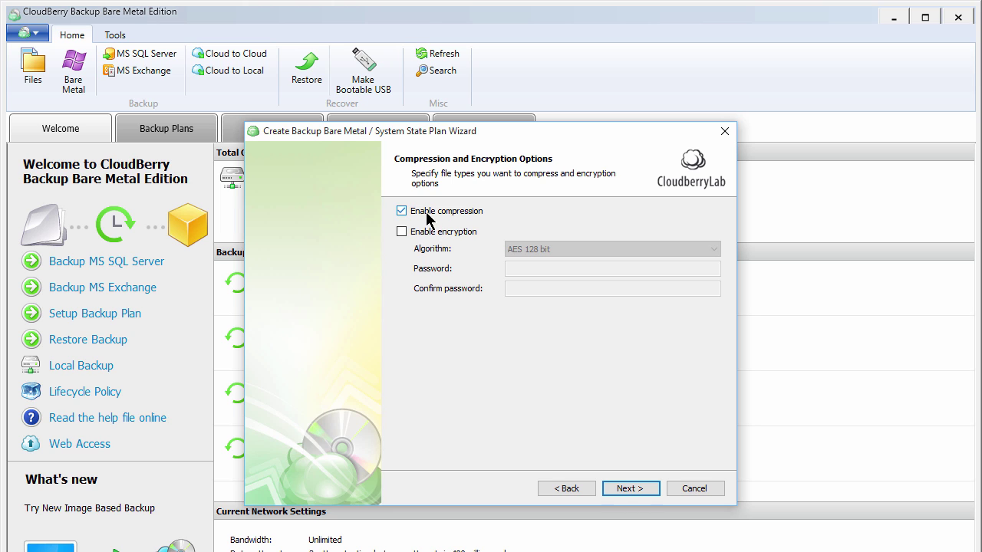
Check the AES 128 bit encryption option, then leave encryption disabled and continue.
left_click(402, 231)
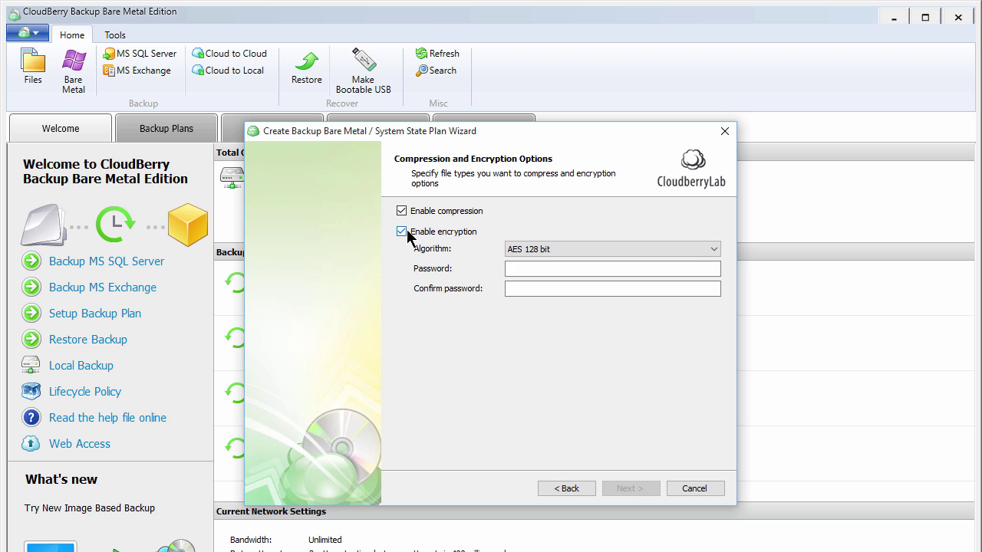
left_click(527, 253)
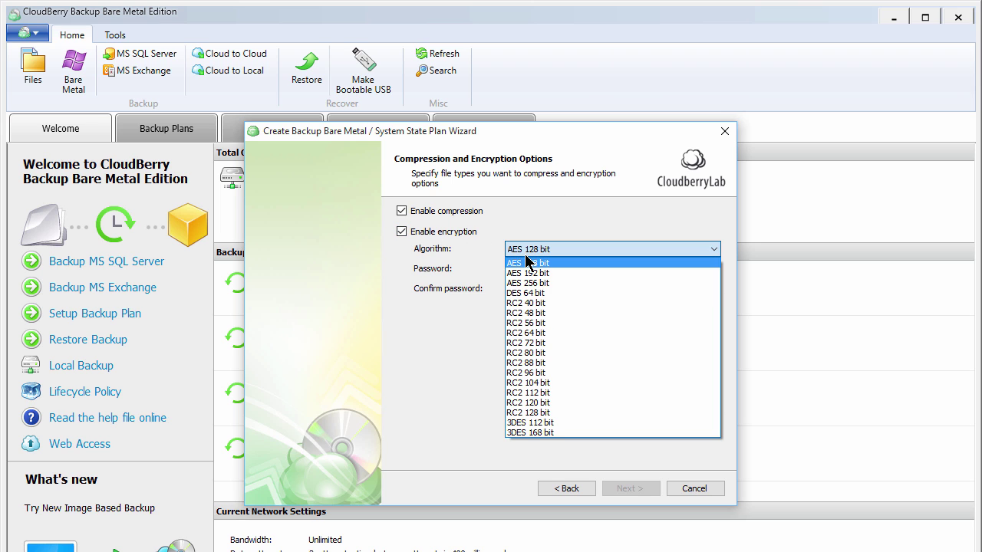
left_click(478, 315)
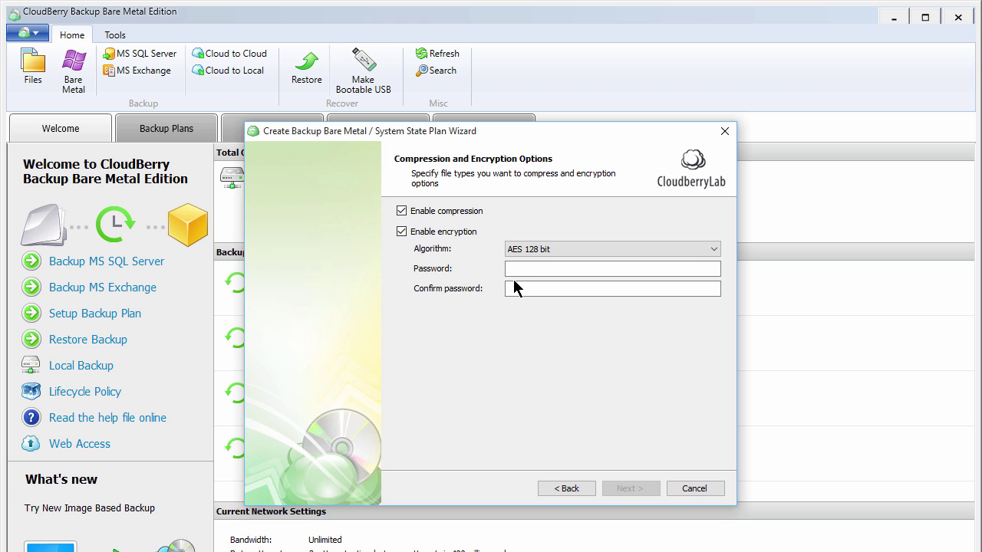
left_click(401, 231)
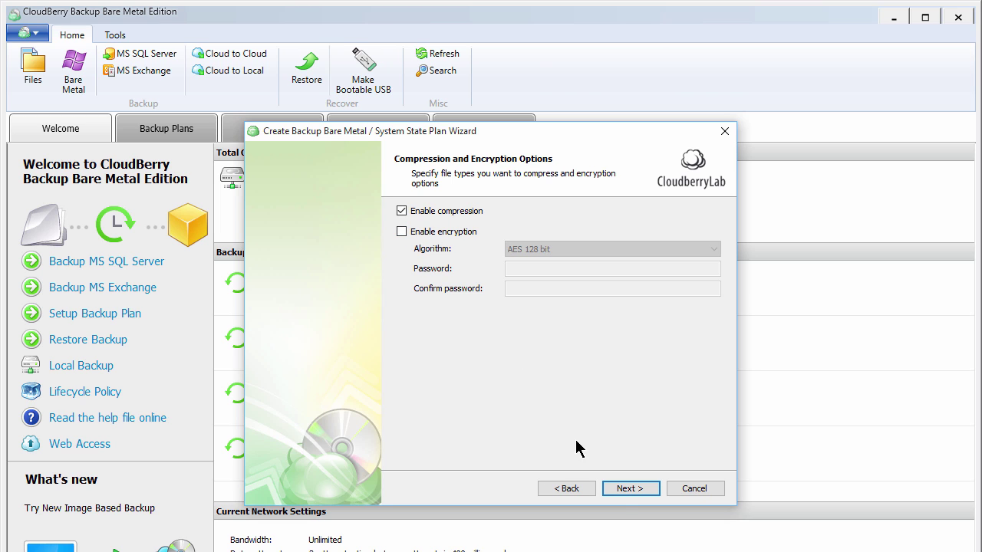
left_click(621, 492)
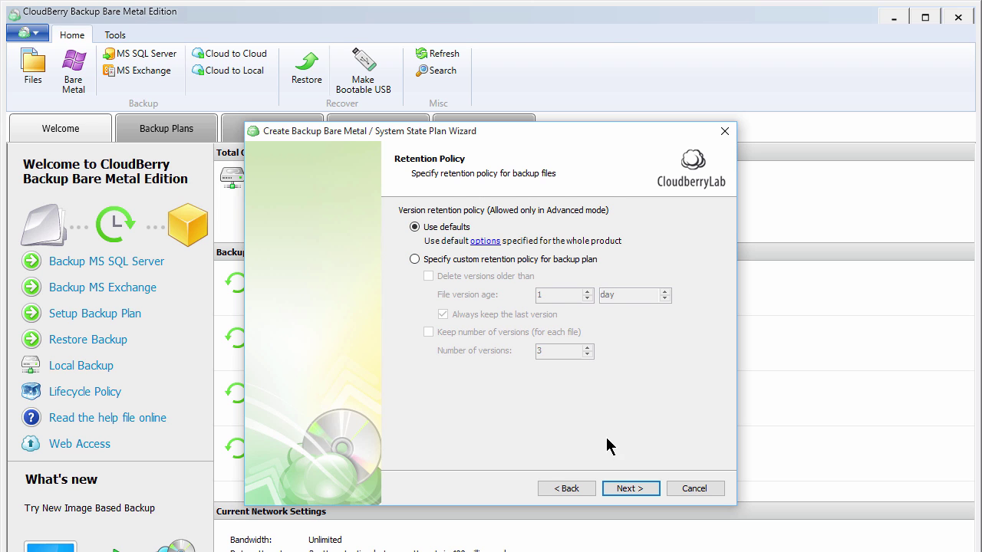
Accept default retention, no schedule and no full-backup schedule.
left_click(627, 490)
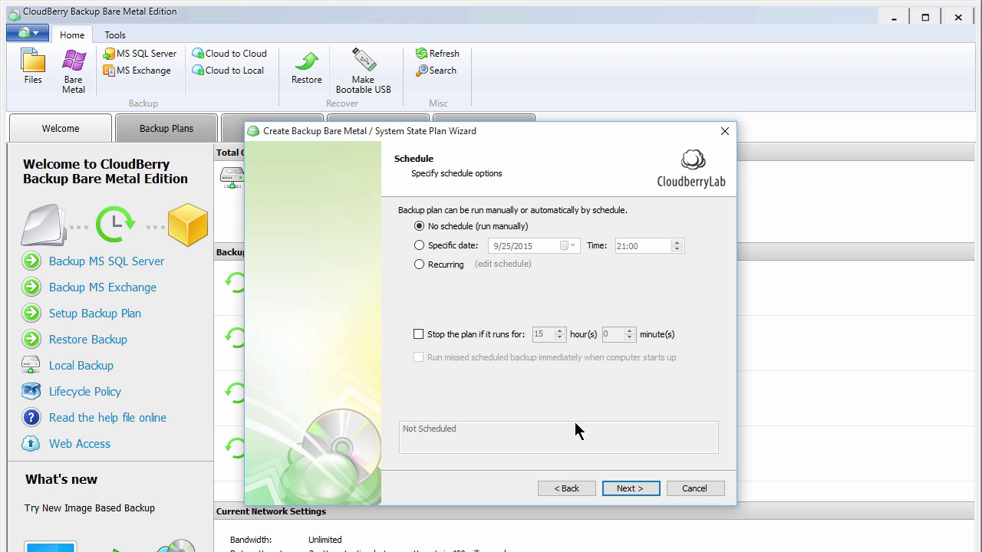
left_click(627, 490)
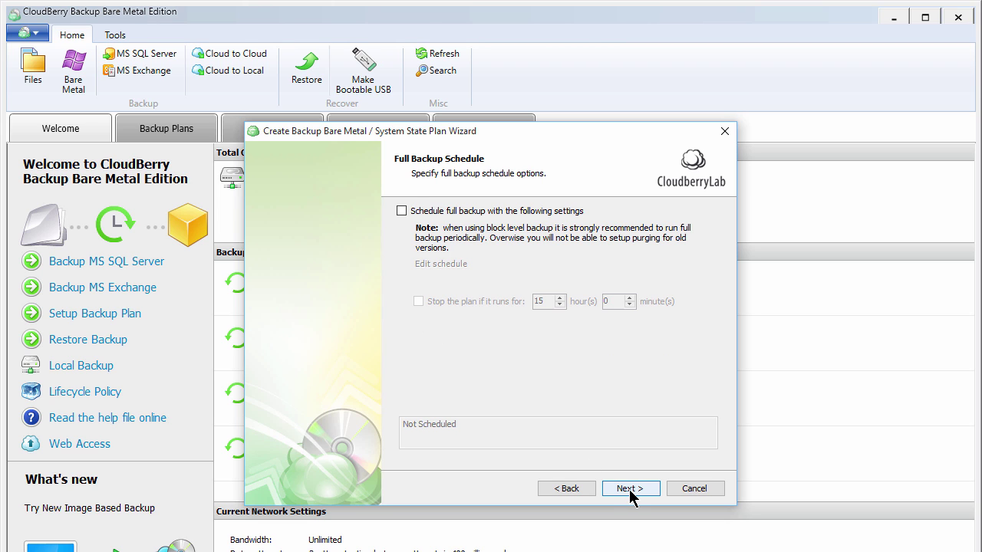
left_click(628, 491)
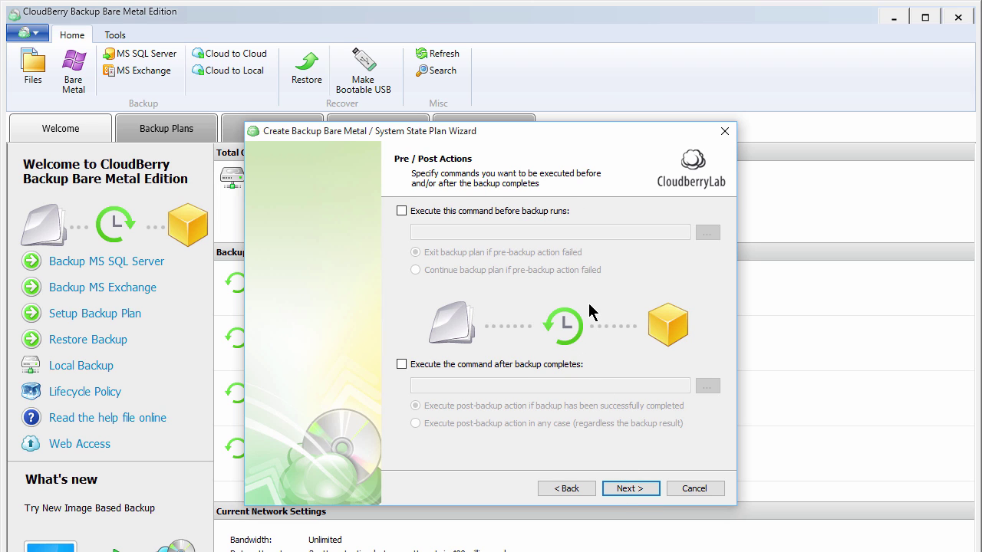
Skip pre/post actions and enter the notification e-mail address and user name for failure alerts.
left_click(618, 488)
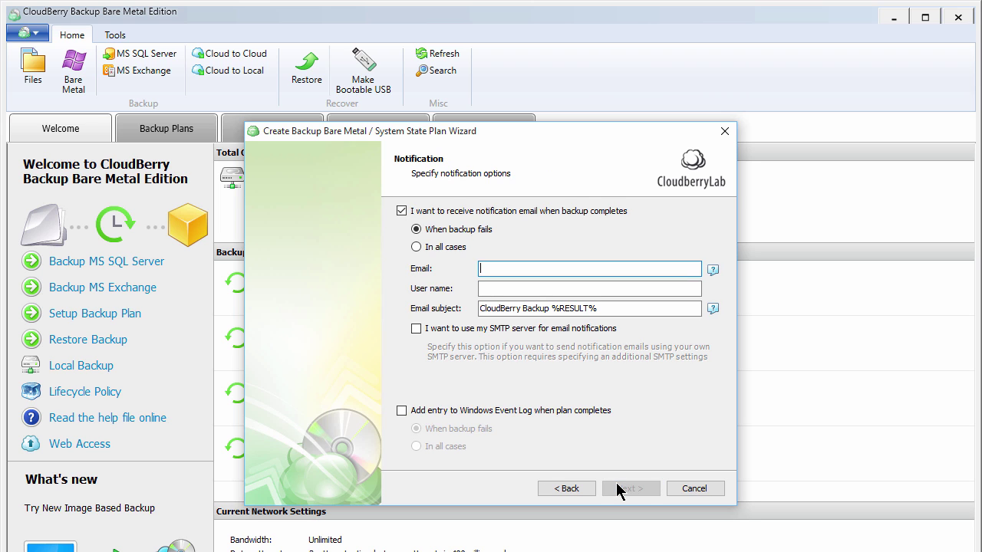
type("sample@email.com")
key("Tab")
type("sampleemail")
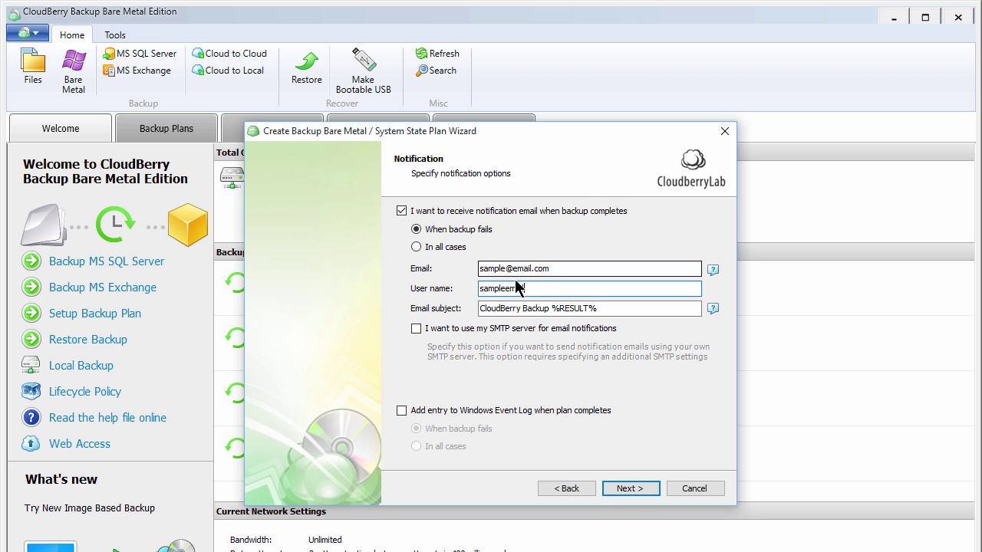
left_click(632, 489)
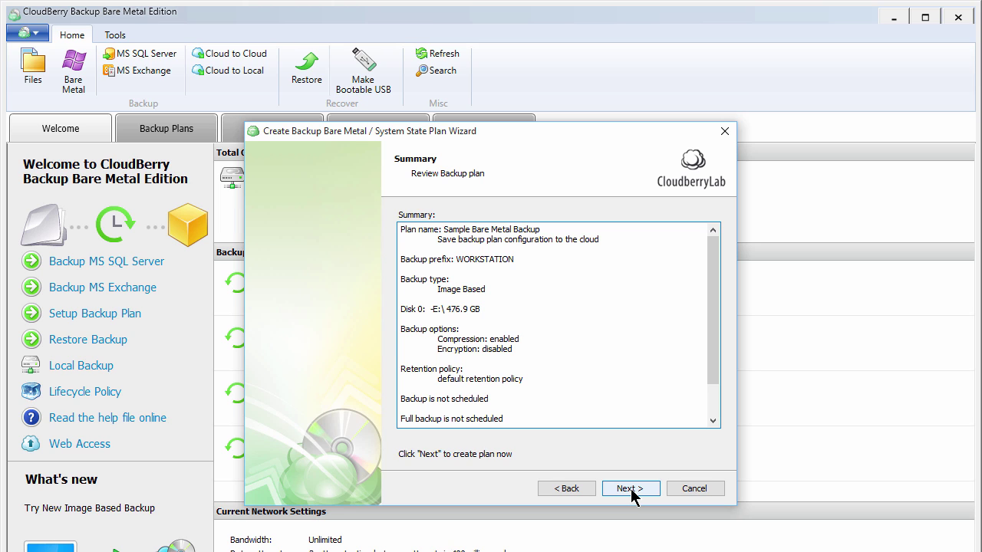
Create the plan with 'Run backup now' enabled so it starts immediately.
left_click(630, 490)
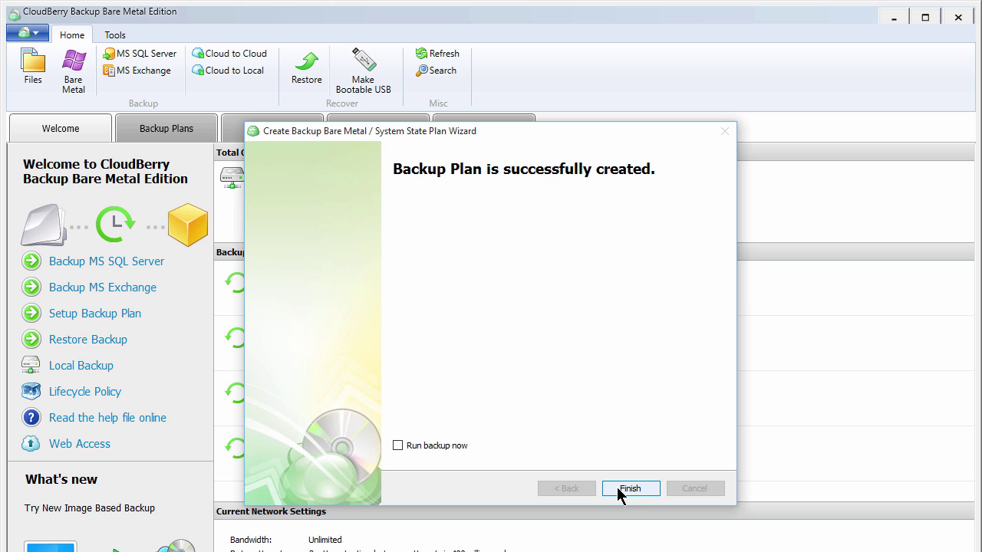
left_click(398, 447)
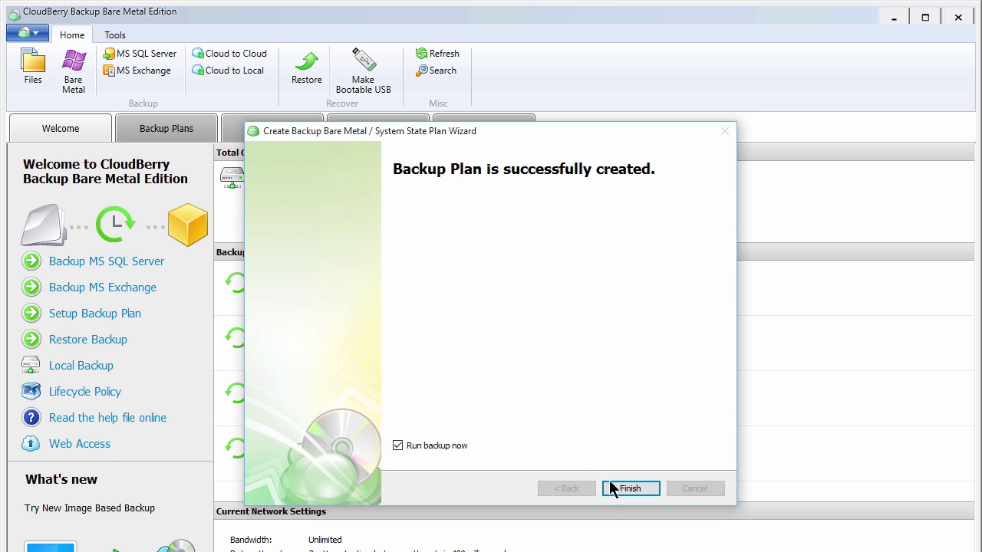
left_click(620, 489)
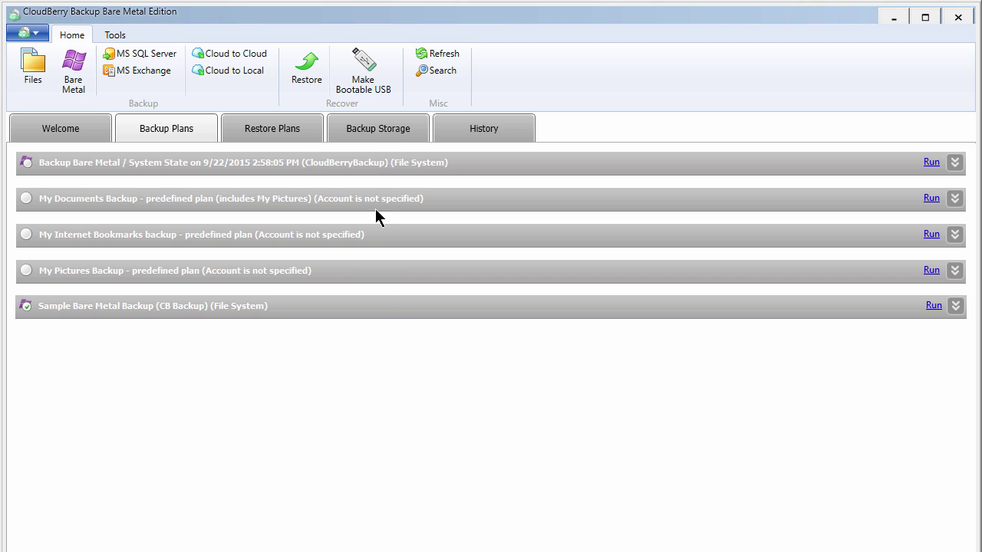
In Backup Storage, open File Level Restore for the Full disk image backup of Disk 0 E:\.
left_click(369, 129)
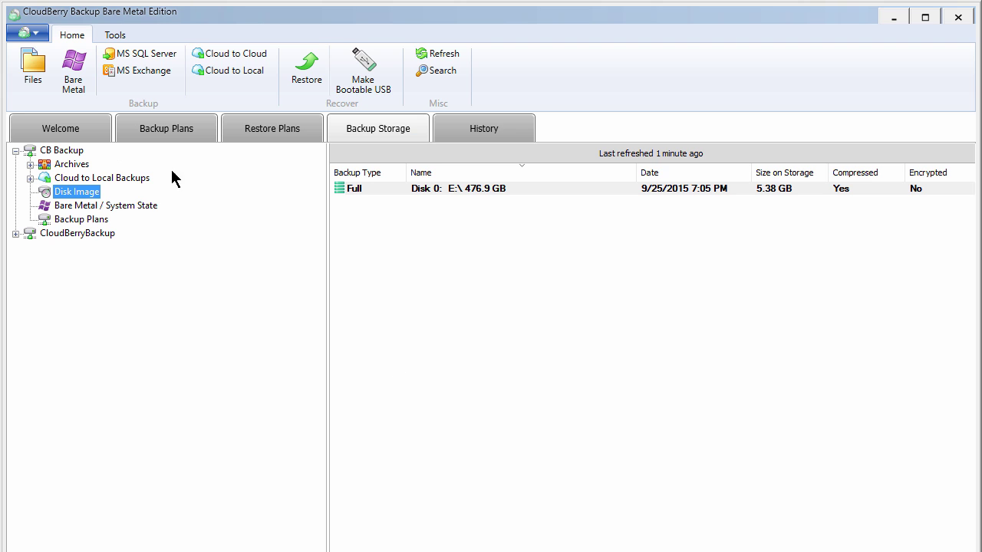
right_click(343, 187)
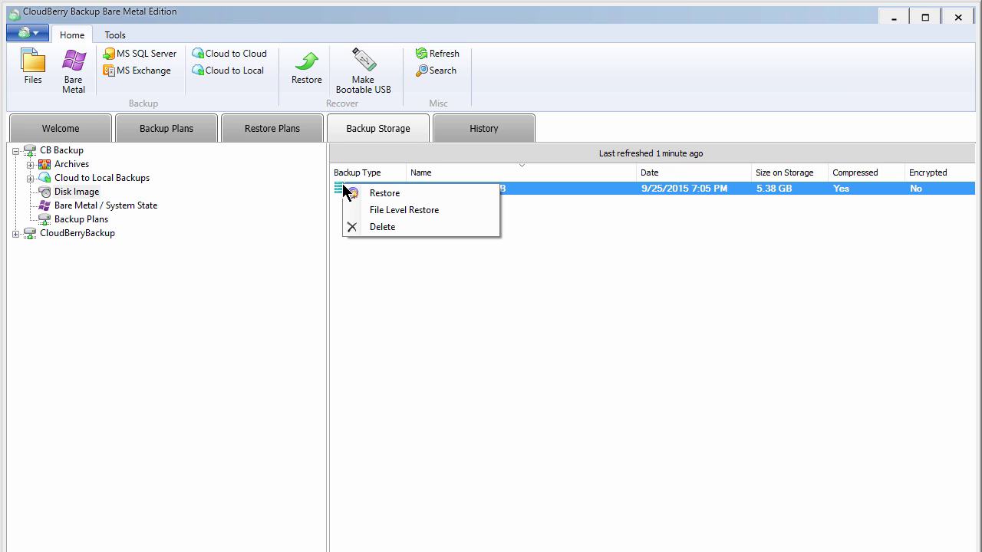
left_click(394, 212)
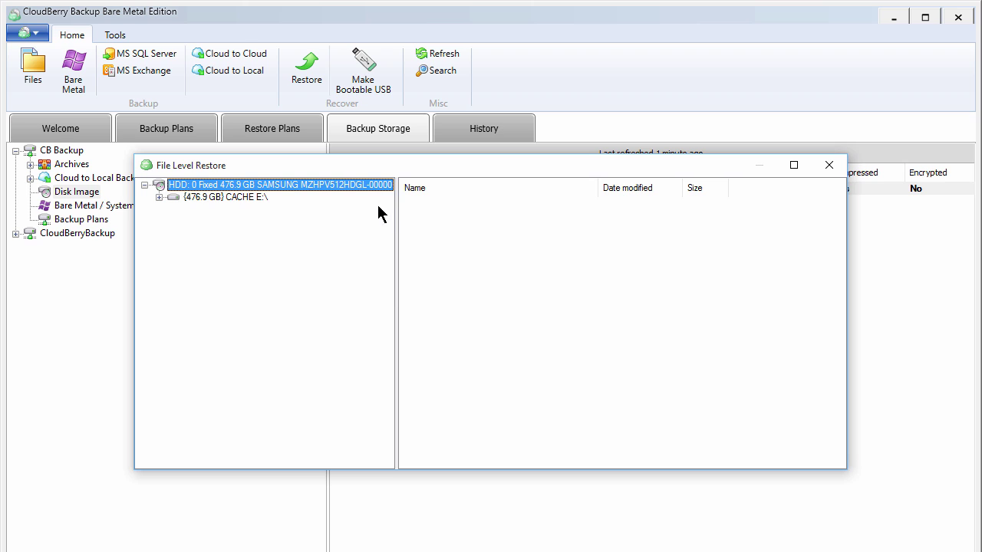
Restore SAMPLE FILE.txt from the CACHE E:\ partition to a chosen folder.
left_click(268, 197)
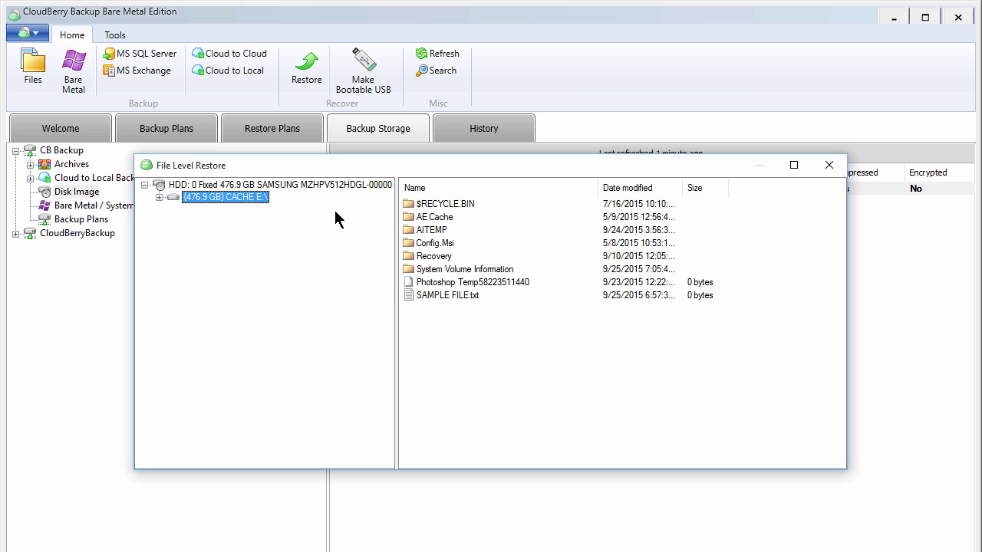
right_click(431, 303)
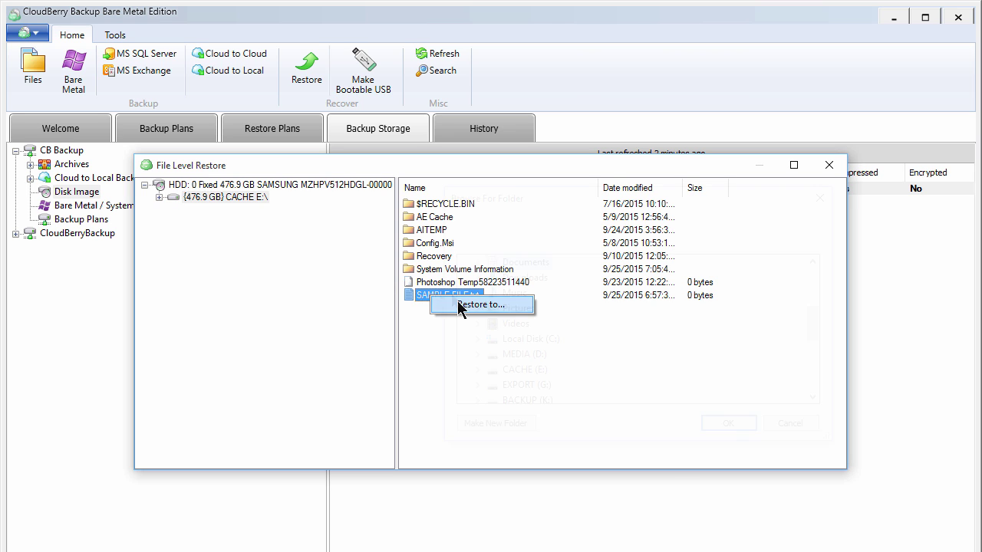
left_click(460, 303)
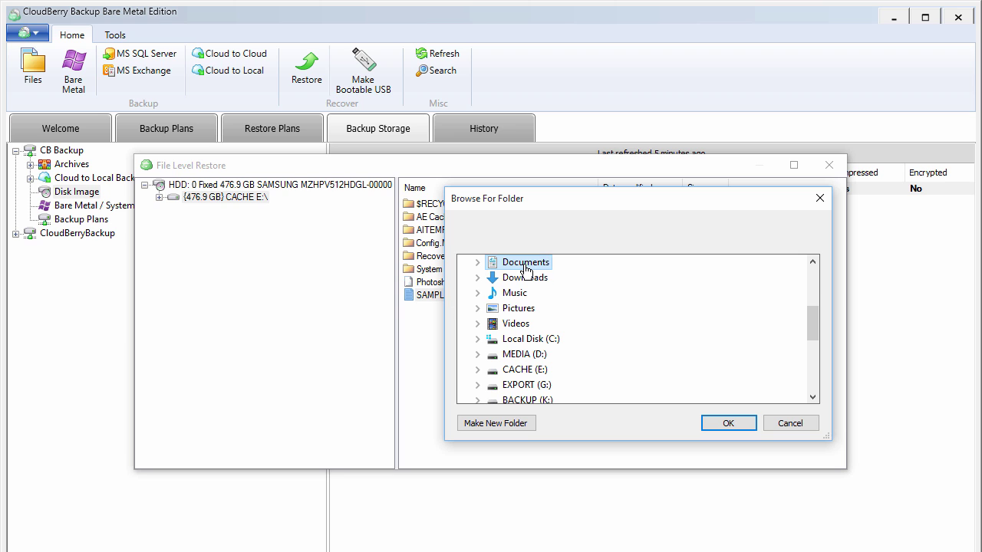
left_click(721, 426)
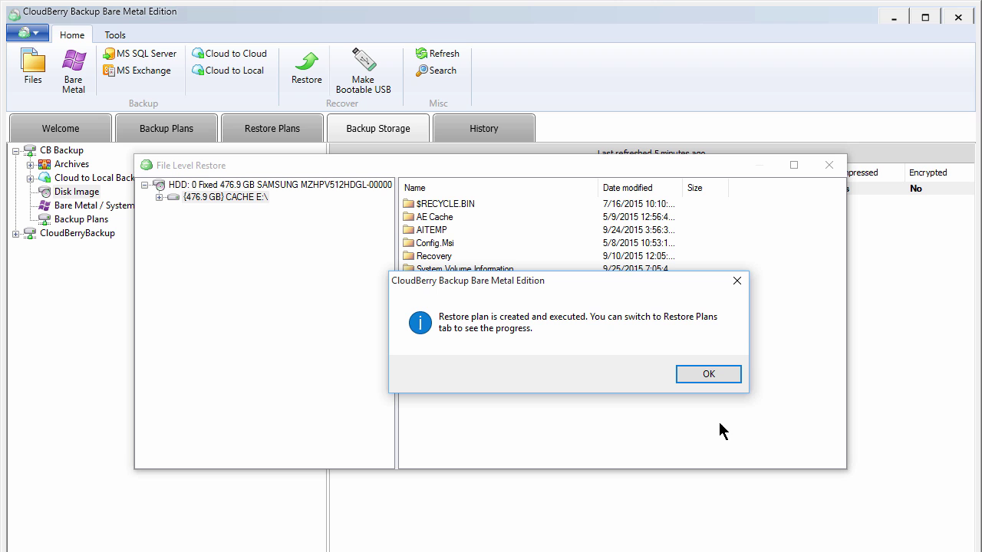